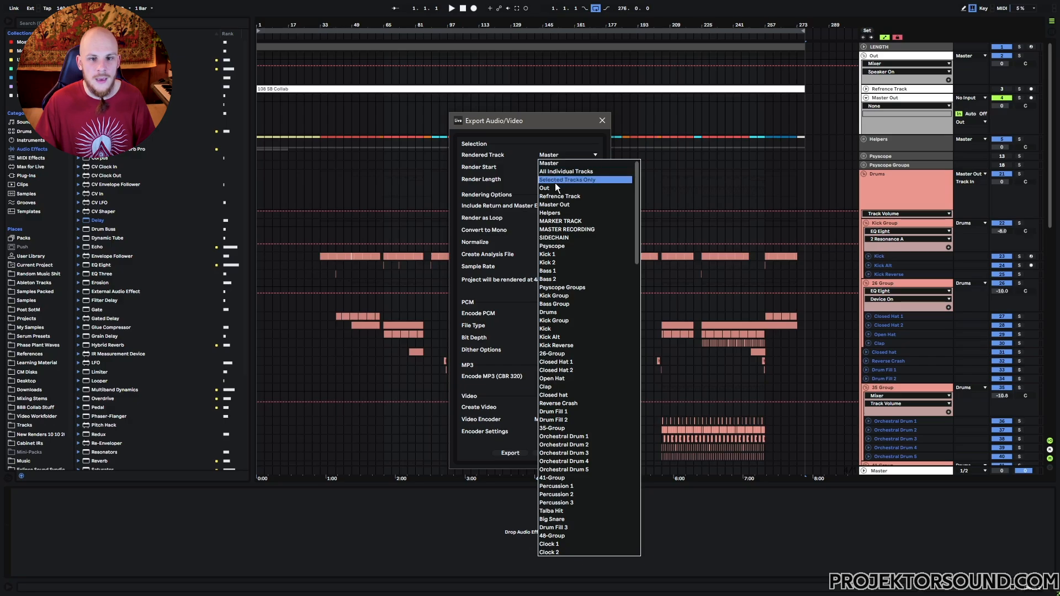
{"action": "left_click", "coordinate": [583, 180]}
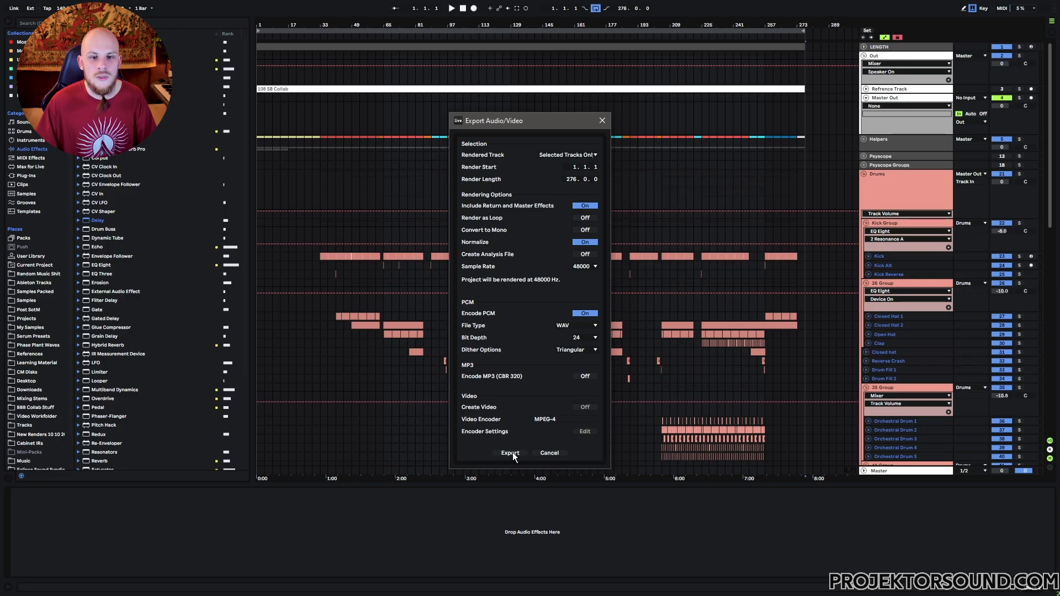
{"action": "left_click", "coordinate": [511, 453]}
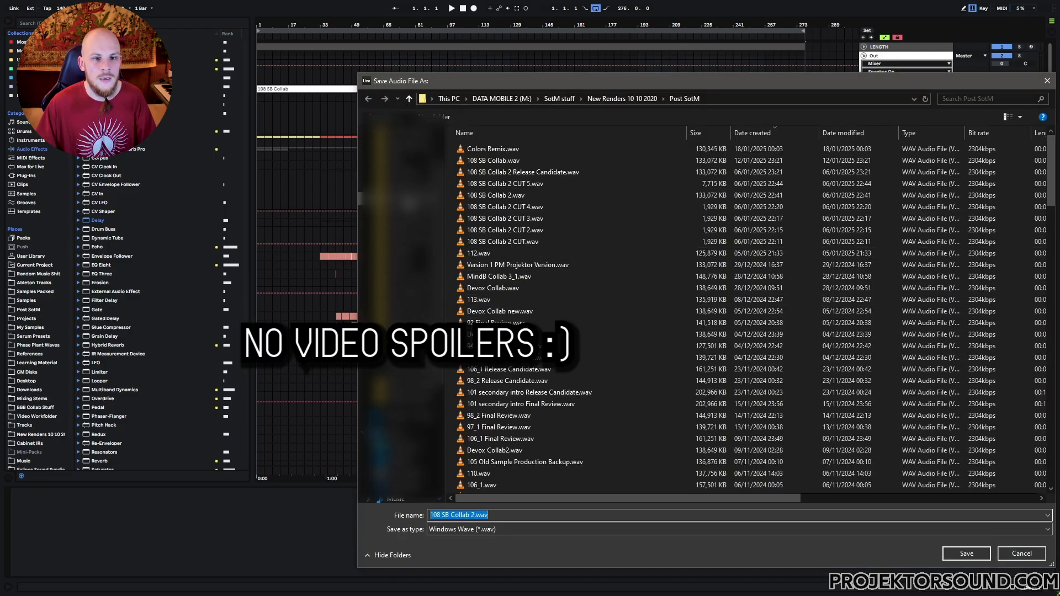
{"action": "left_click", "coordinate": [409, 200]}
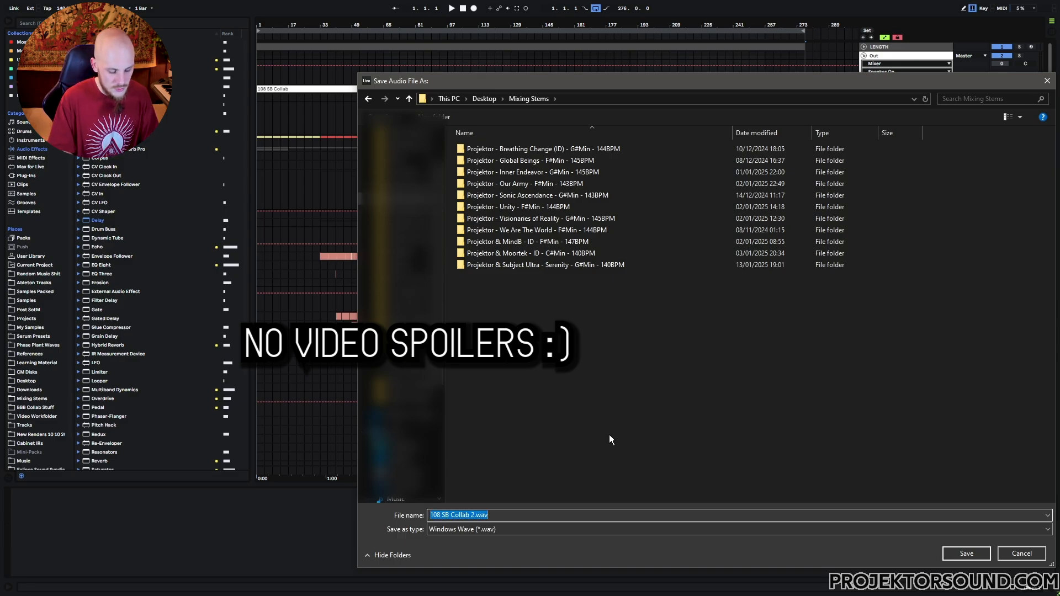
{"action": "type", "text": "Drums -"}
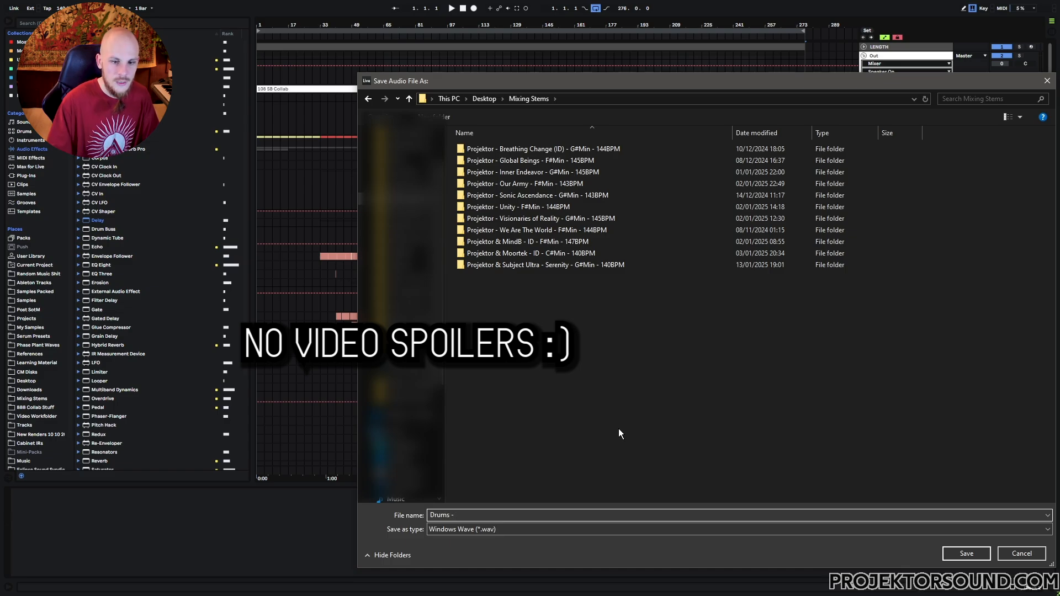
{"action": "left_click", "coordinate": [1030, 552]}
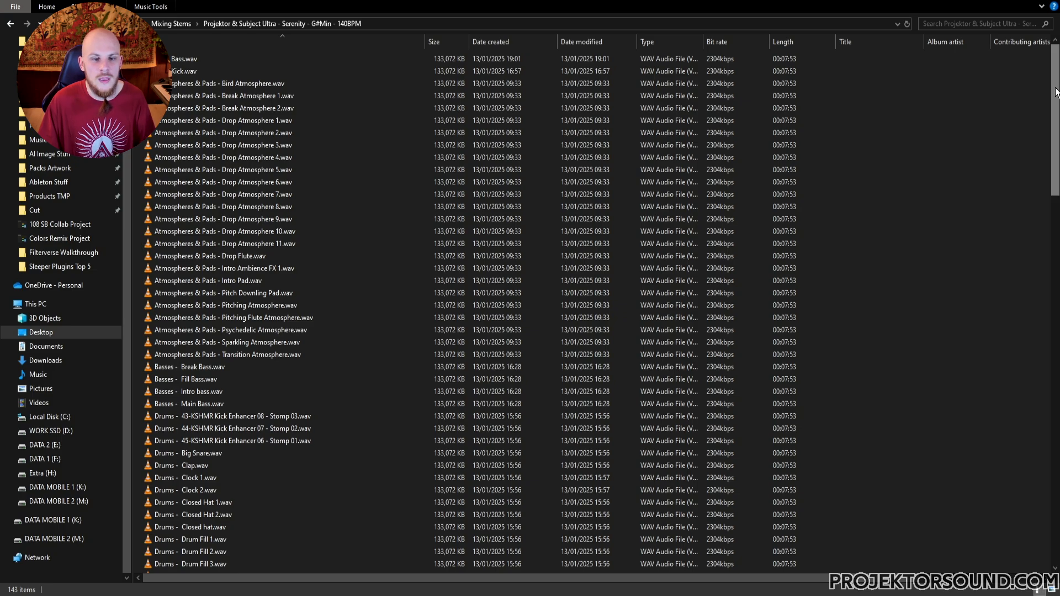
Look through the exported WAV stems in the Serenity mixing folder, checking the category prefixes in their file names.
{"action": "left_click_drag", "start_coordinate": [1055, 91], "coordinate": [1028, 93]}
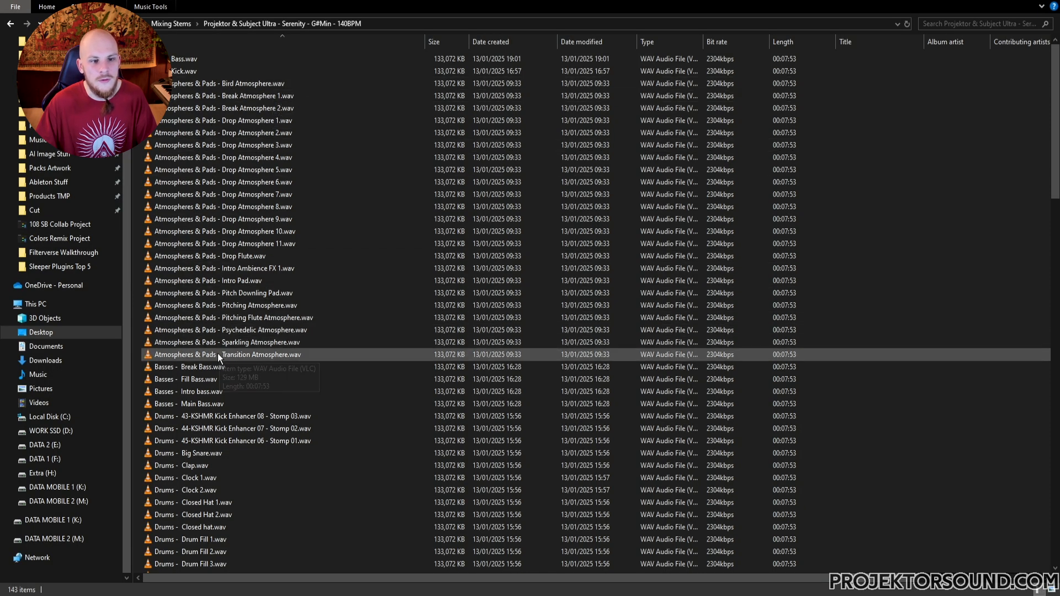
{"action": "scroll", "coordinate": [305, 339], "scroll_direction": "down", "scroll_amount": 3}
{"action": "scroll", "coordinate": [202, 212], "scroll_direction": "down", "scroll_amount": 12}
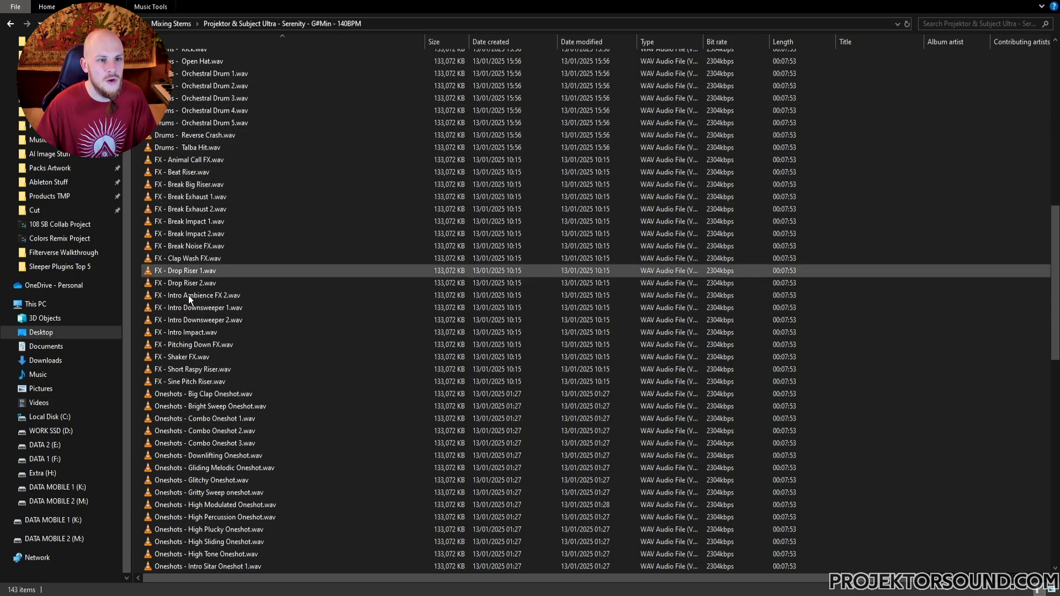
{"action": "scroll", "coordinate": [263, 298], "scroll_direction": "down", "scroll_amount": 5}
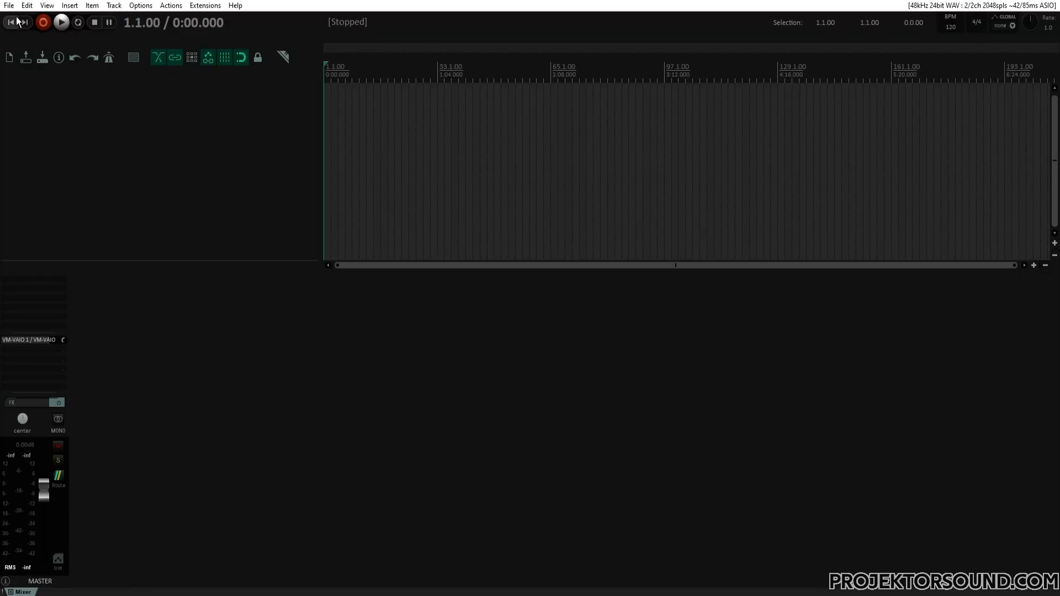
Switch to REAPER and create a project from the Mixing New template.
{"action": "left_click", "coordinate": [9, 7]}
{"action": "mouse_move", "coordinate": [184, 113]}
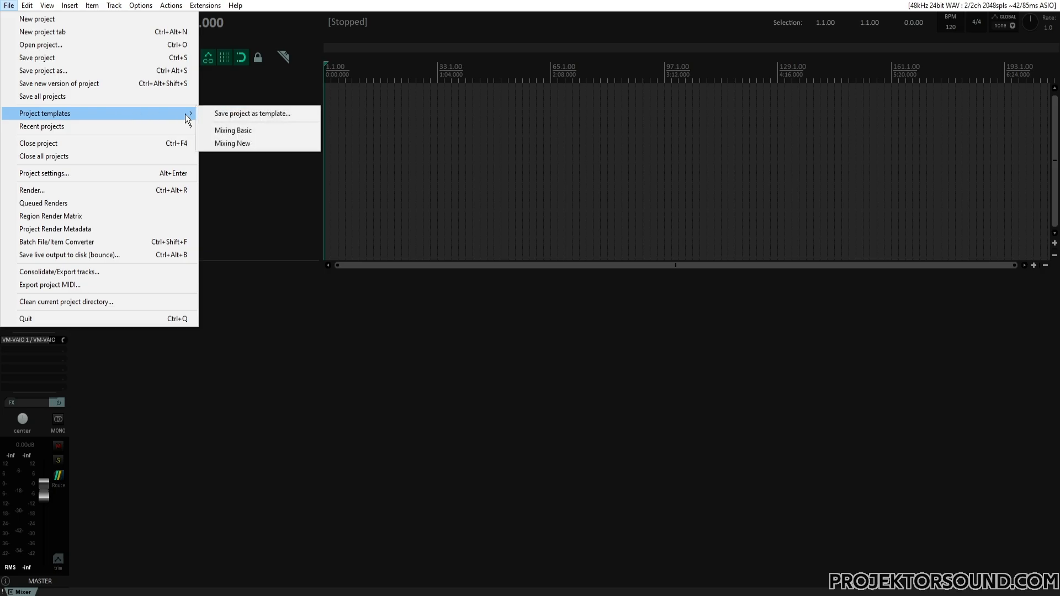
{"action": "left_click", "coordinate": [248, 143]}
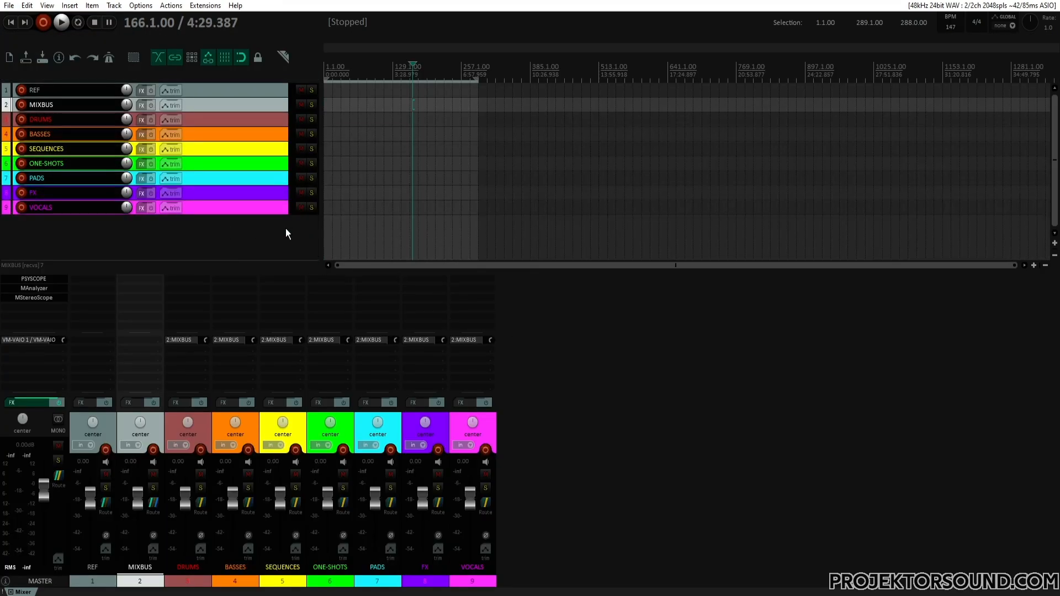
Examine the template's group tracks one by one, from DRUMS through BASSES, SEQUENCES, ONE-SHOTS, PADS and FX to VOCALS.
{"action": "left_click", "coordinate": [200, 118]}
{"action": "left_click", "coordinate": [202, 132]}
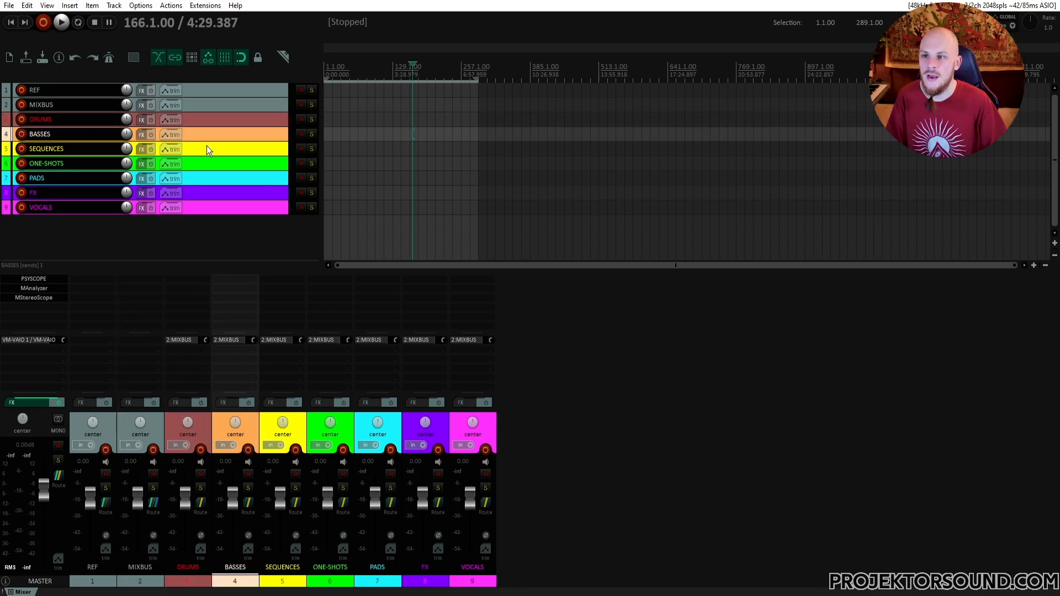
{"action": "left_click", "coordinate": [206, 146]}
{"action": "left_click", "coordinate": [207, 161]}
{"action": "left_click", "coordinate": [214, 180]}
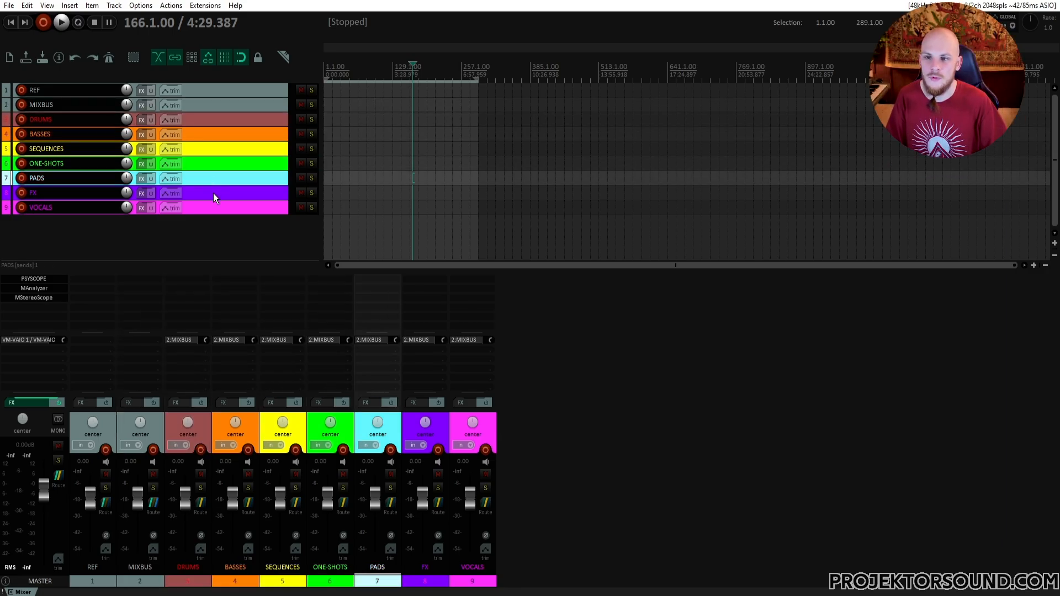
{"action": "left_click", "coordinate": [212, 192]}
{"action": "left_click", "coordinate": [217, 208]}
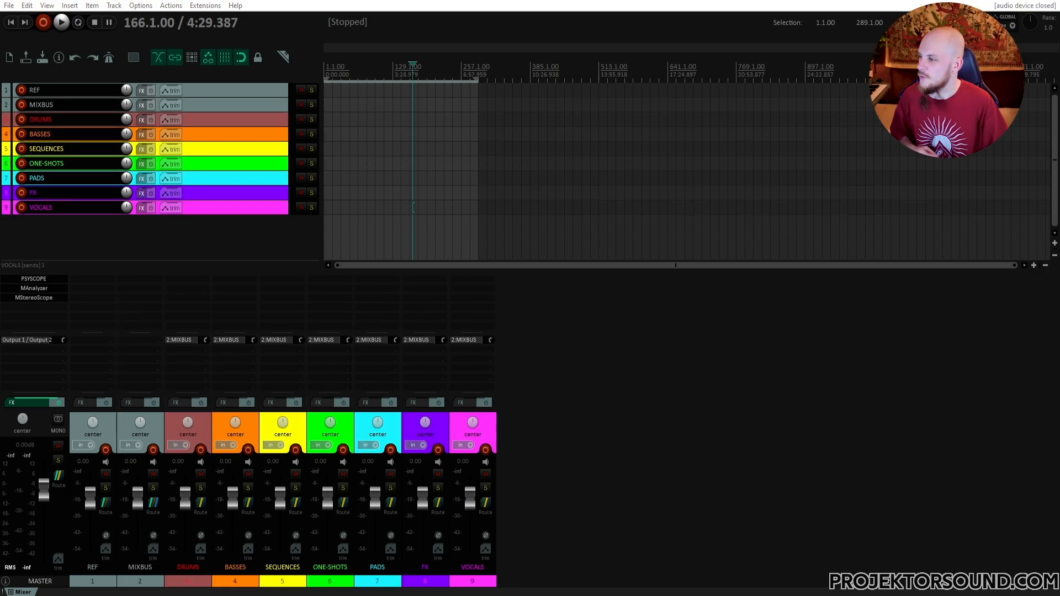
Import all stems from Bird Atmosphere to Wispering Vocals below the VOCALS track, at the same time position on separate tracks.
{"action": "left_click_drag", "start_coordinate": [0, 97], "coordinate": [433, 101]}
{"action": "left_click", "coordinate": [367, 193]}
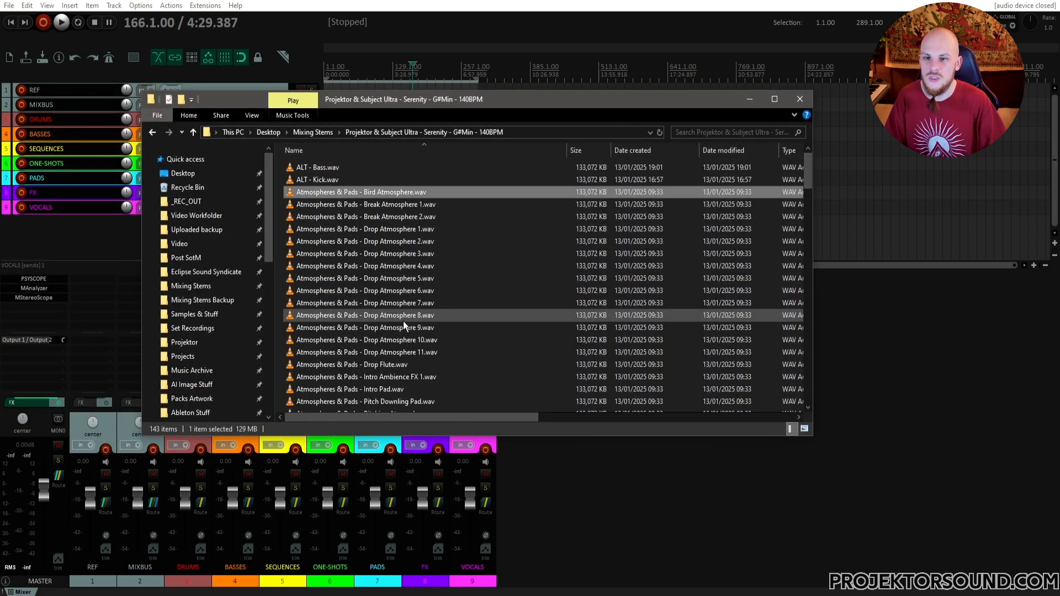
{"action": "scroll", "coordinate": [403, 323], "scroll_direction": "down", "scroll_amount": 20}
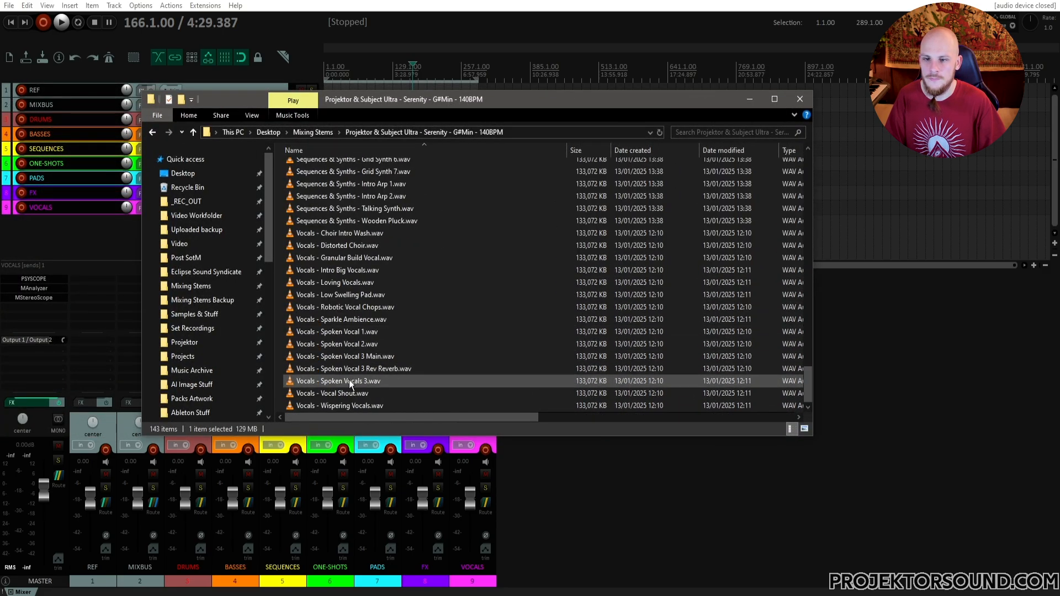
{"action": "left_click", "coordinate": [347, 406], "text": "shift"}
{"action": "scroll", "coordinate": [810, 366], "scroll_direction": "up", "scroll_amount": 1}
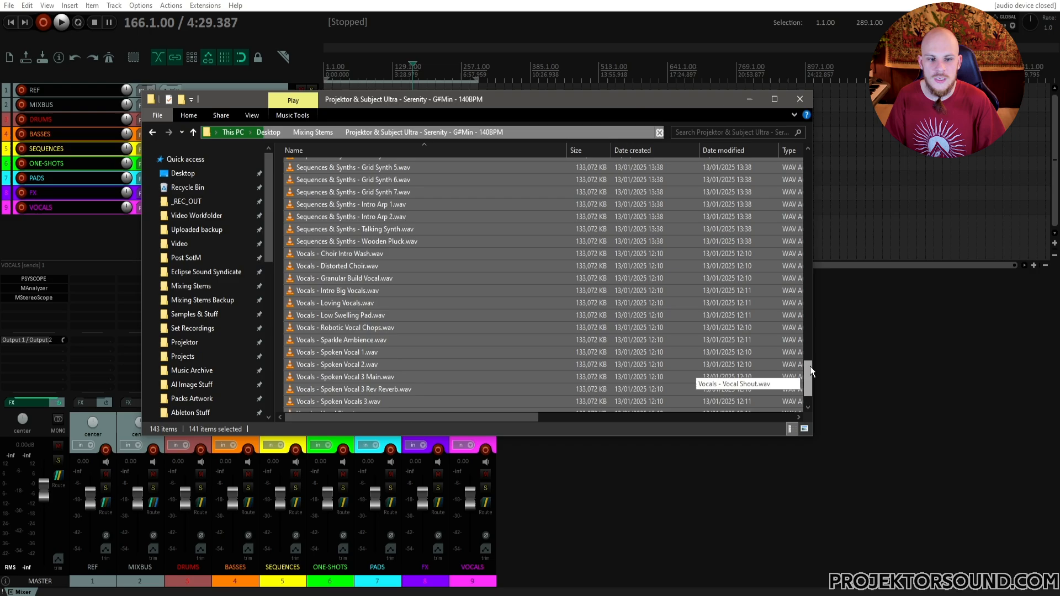
{"action": "left_click_drag", "start_coordinate": [810, 366], "coordinate": [816, 137]}
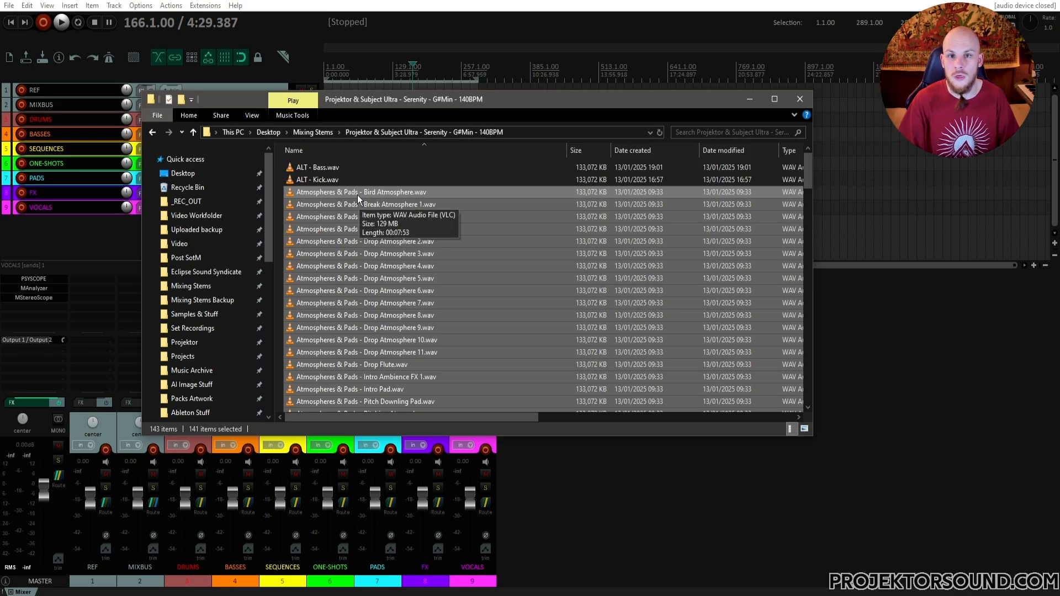
{"action": "left_click_drag", "start_coordinate": [357, 195], "coordinate": [87, 237]}
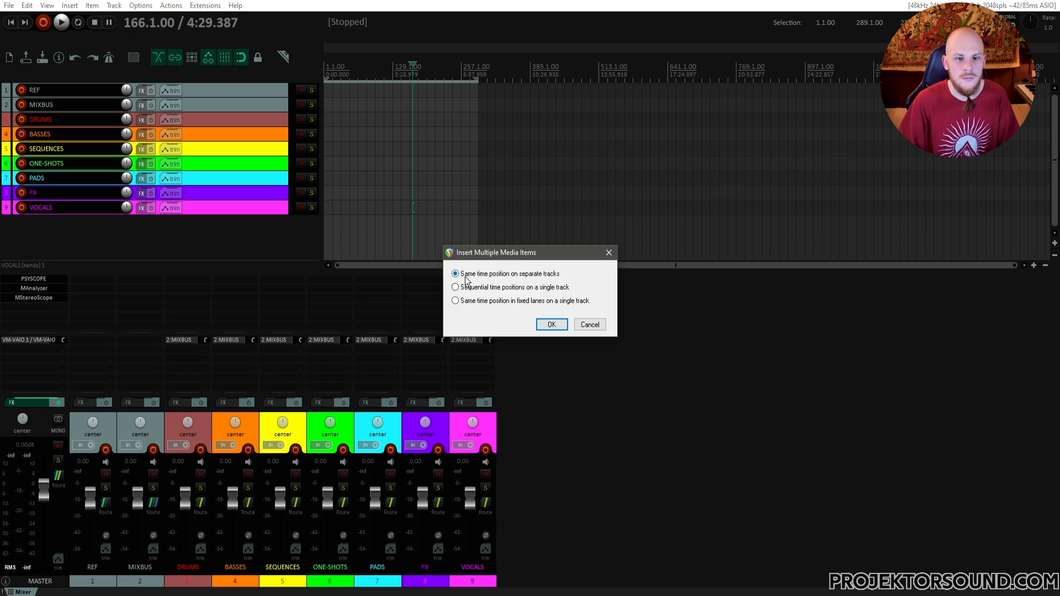
{"action": "left_click", "coordinate": [553, 323]}
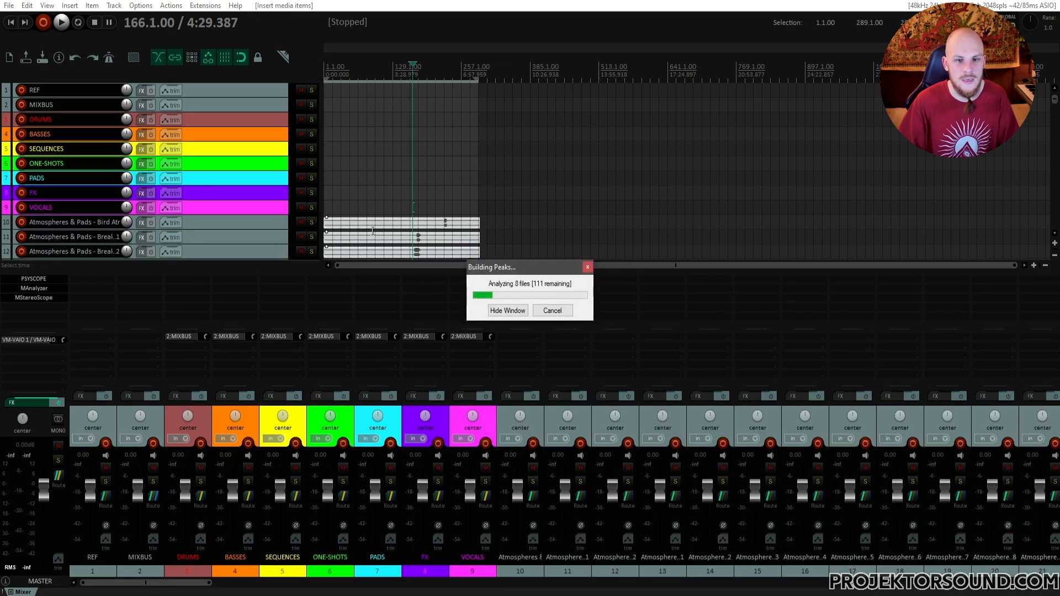
Select all the imported stem tracks, from Bird Atmosphere to Wispering Vocals, and mute them together.
{"action": "left_click", "coordinate": [258, 226]}
{"action": "scroll", "coordinate": [259, 225], "scroll_direction": "down", "scroll_amount": 15}
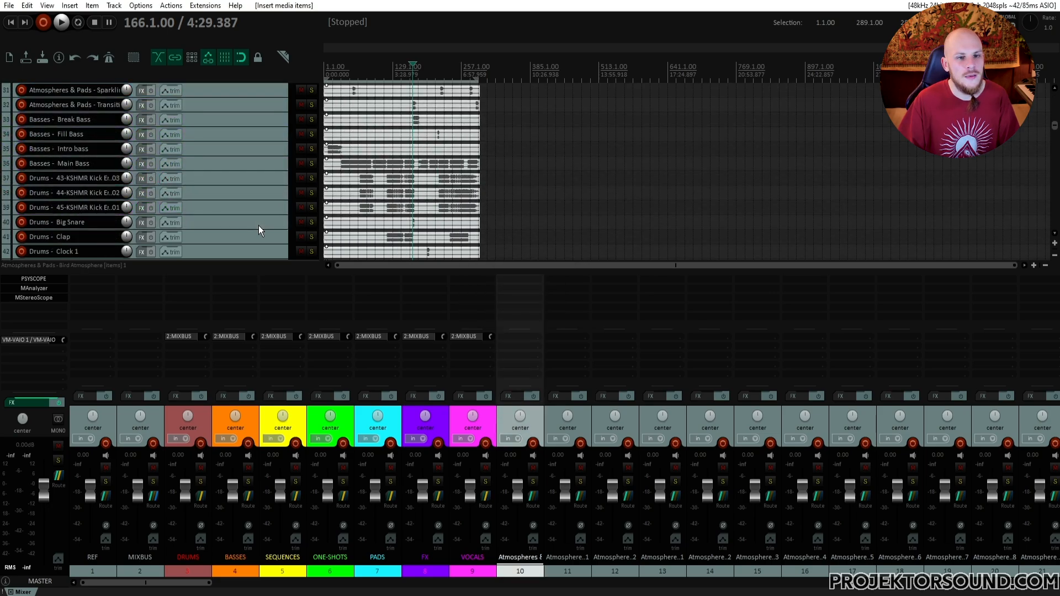
{"action": "scroll", "coordinate": [259, 225], "scroll_direction": "down", "scroll_amount": 20}
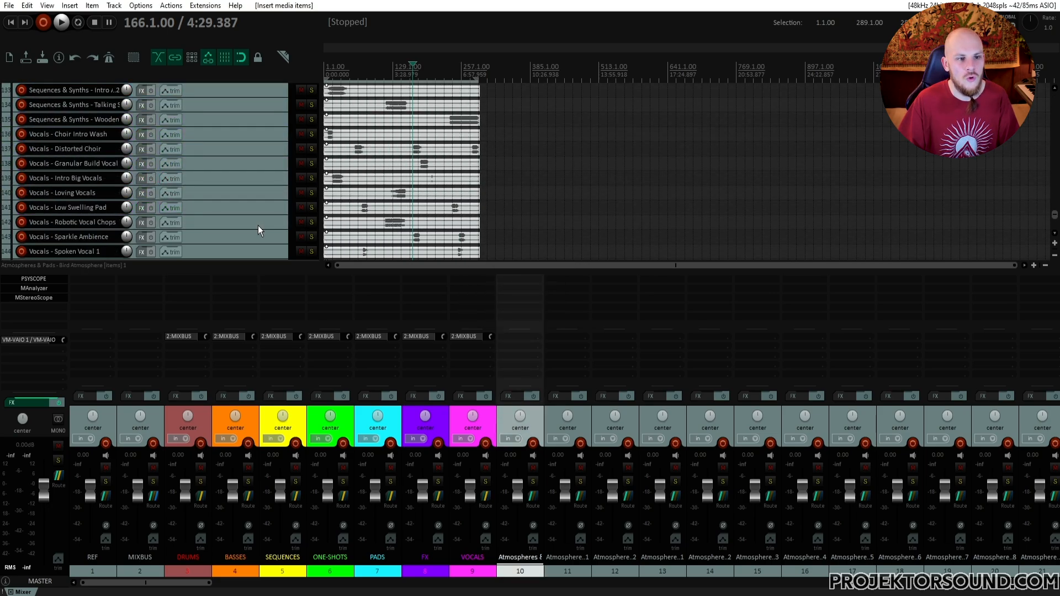
{"action": "key", "text": "ctrl+a"}
{"action": "left_click", "coordinate": [300, 215]}
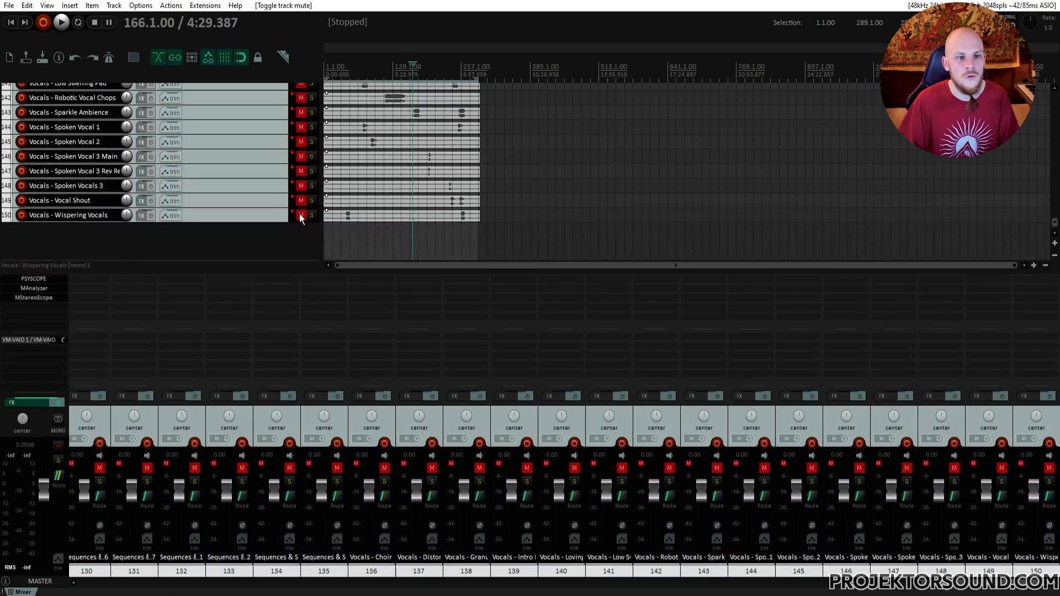
Select all the imported media items and adjust their volume together in the item properties.
{"action": "left_click", "coordinate": [356, 215]}
{"action": "scroll", "coordinate": [438, 207], "scroll_direction": "up", "scroll_amount": 20}
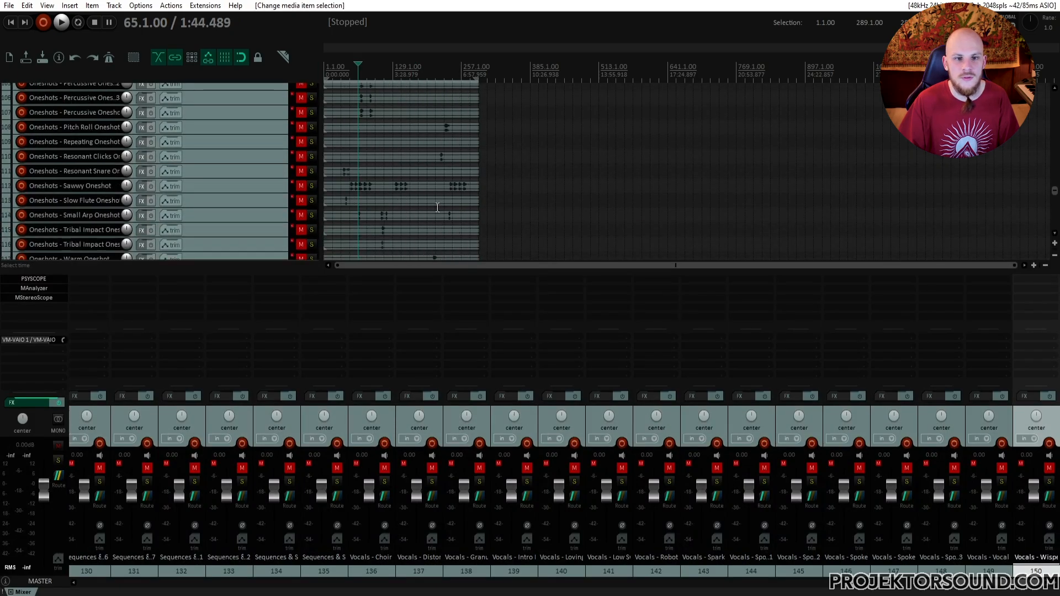
{"action": "scroll", "coordinate": [438, 206], "scroll_direction": "up", "scroll_amount": 20}
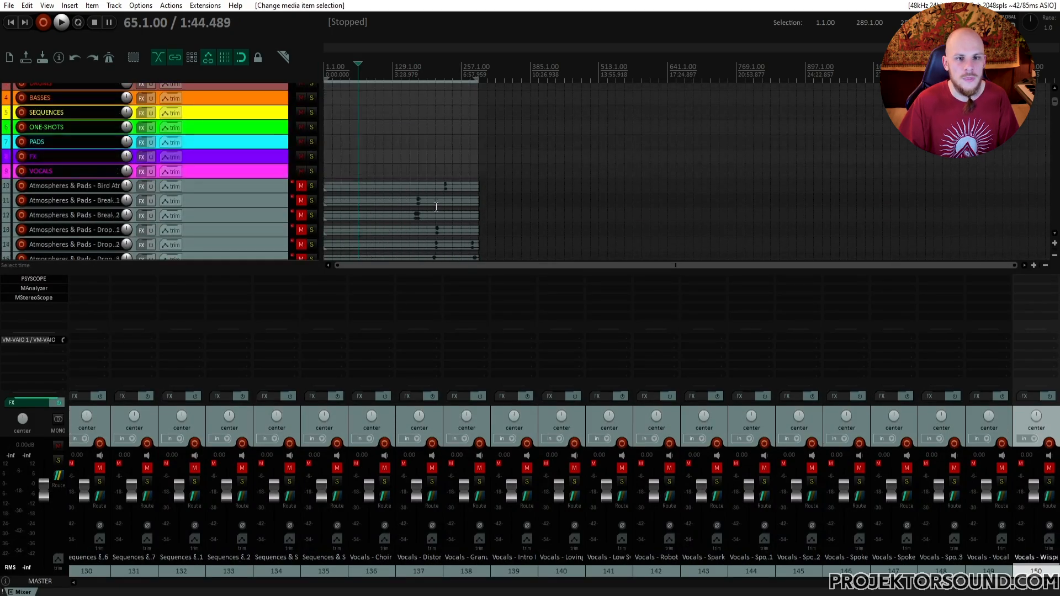
{"action": "key", "text": "ctrl+a"}
{"action": "right_click", "coordinate": [433, 190]}
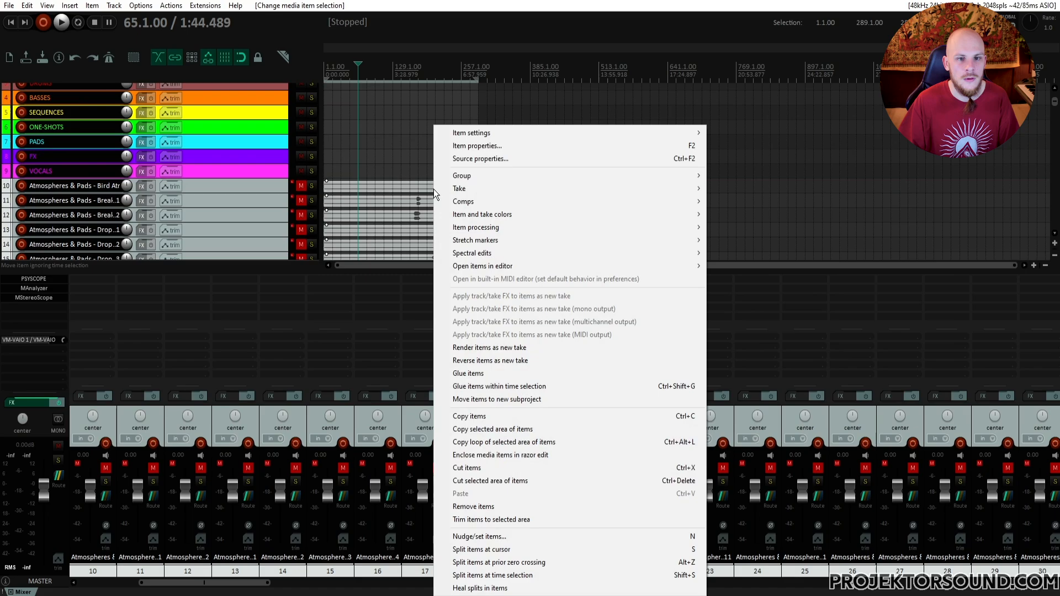
{"action": "left_click", "coordinate": [500, 147]}
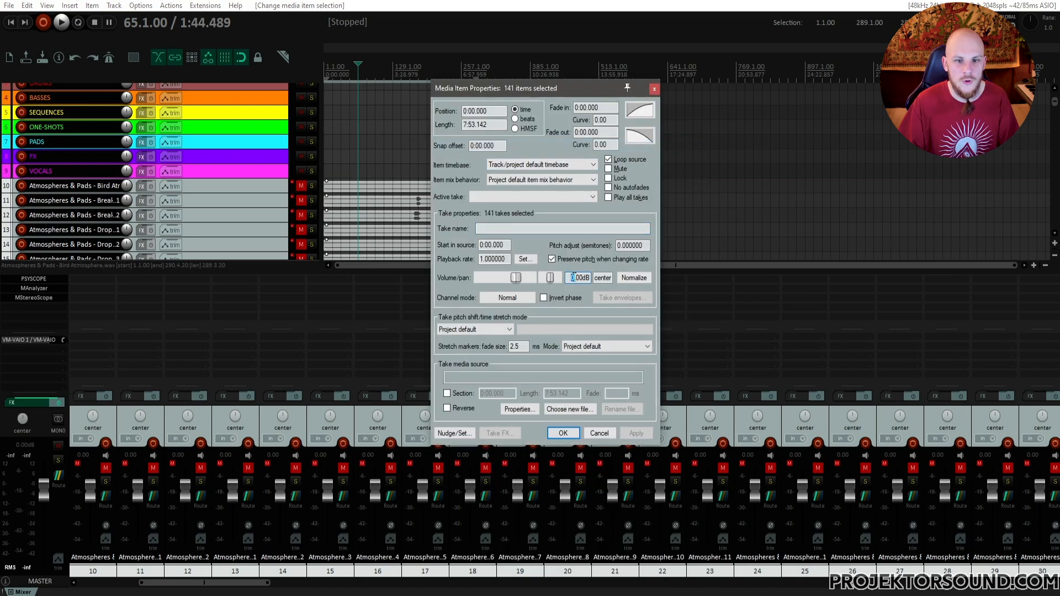
{"action": "key", "text": "Return"}
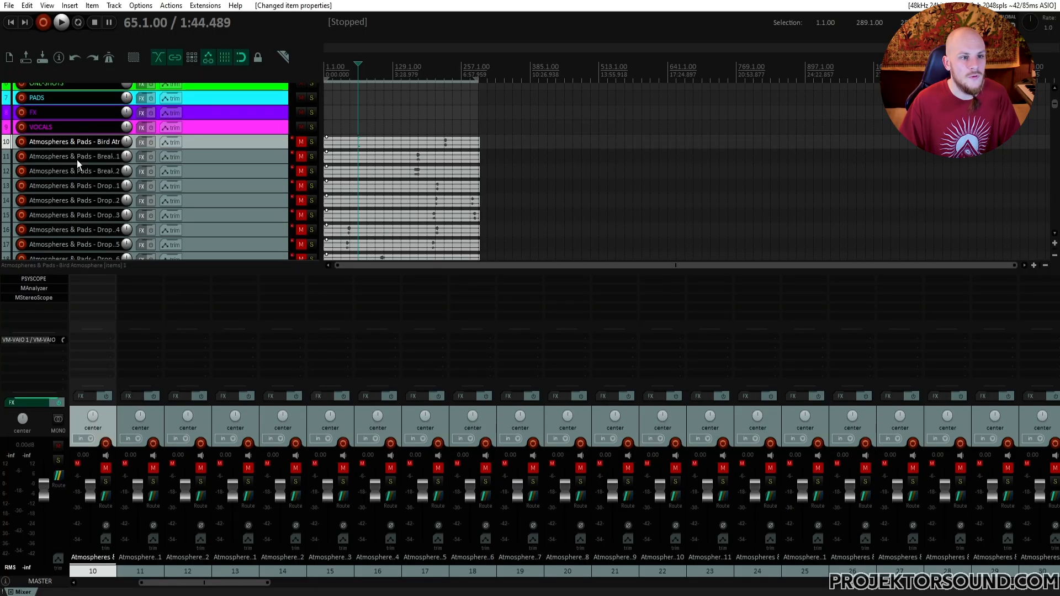
Move the Atmospheres & Pads tracks into the PADS group and the Basses tracks into the BASSES group.
{"action": "scroll", "coordinate": [201, 190], "scroll_direction": "down", "scroll_amount": 6}
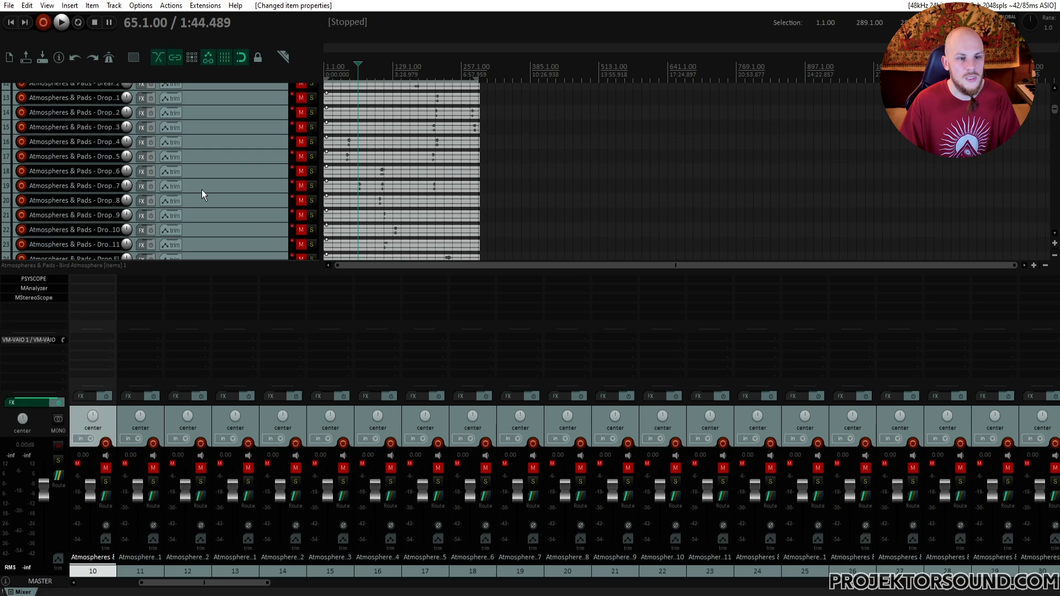
{"action": "scroll", "coordinate": [196, 206], "scroll_direction": "up", "scroll_amount": 8}
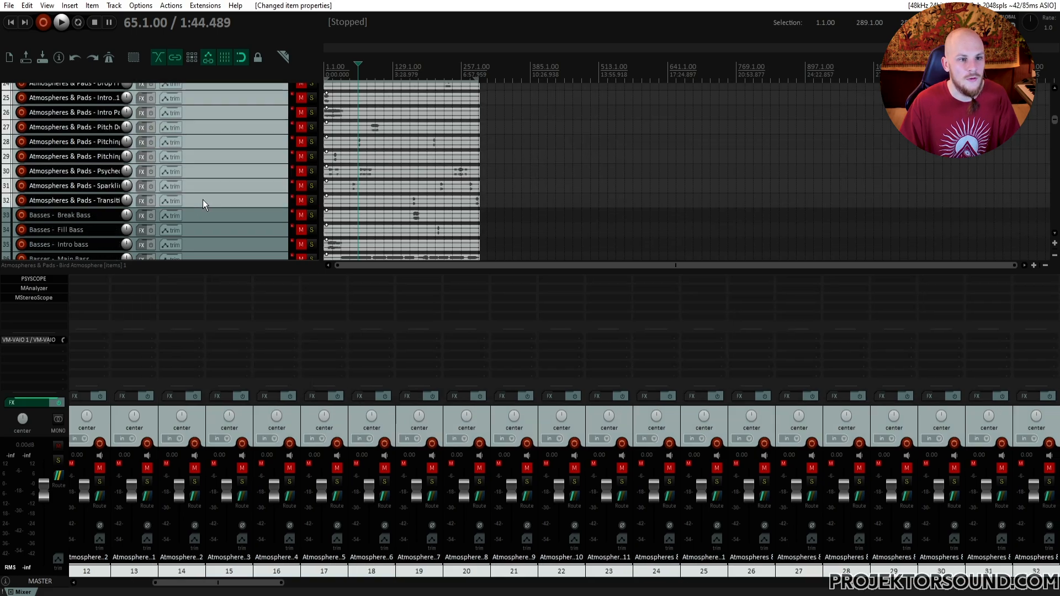
{"action": "left_click_drag", "start_coordinate": [194, 223], "coordinate": [206, 190]}
{"action": "scroll", "coordinate": [207, 191], "scroll_direction": "down", "scroll_amount": 10}
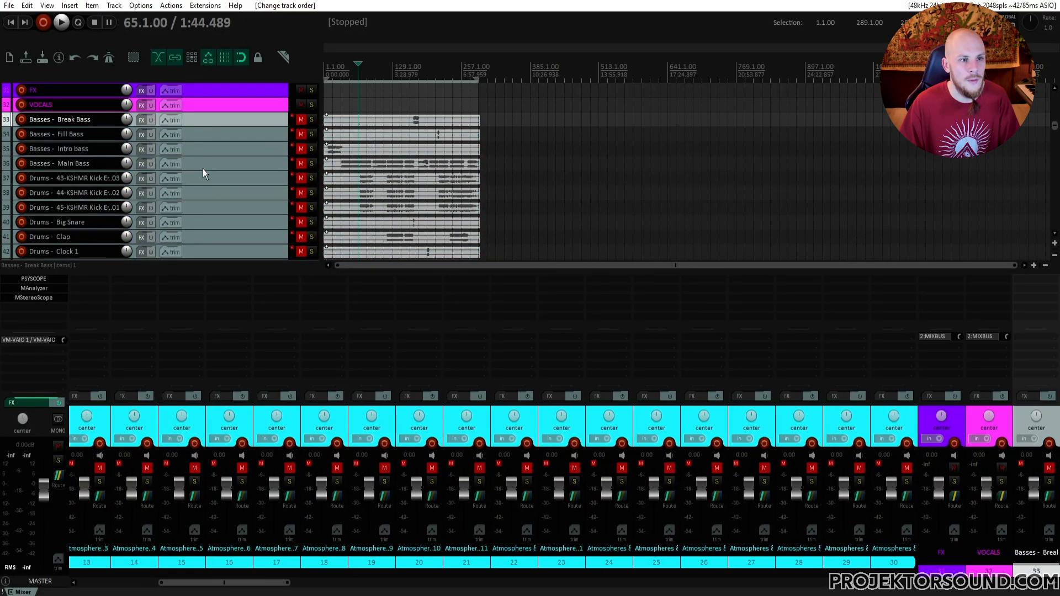
{"action": "left_click_drag", "start_coordinate": [203, 168], "coordinate": [226, 94]}
Move all the Drums tracks, from the KSHMR Kick Enhancer stems to Talba Hit, into the DRUMS group.
{"action": "scroll", "coordinate": [226, 163], "scroll_direction": "down", "scroll_amount": 6}
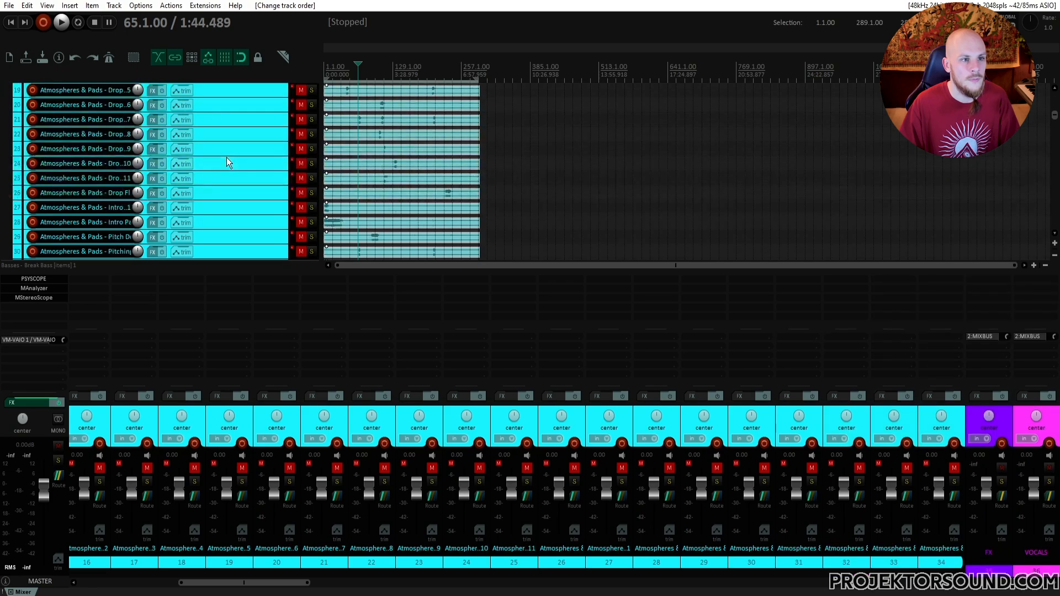
{"action": "scroll", "coordinate": [227, 158], "scroll_direction": "down", "scroll_amount": 6}
{"action": "left_click_drag", "start_coordinate": [208, 175], "coordinate": [231, 203]}
{"action": "scroll", "coordinate": [235, 210], "scroll_direction": "down", "scroll_amount": 9}
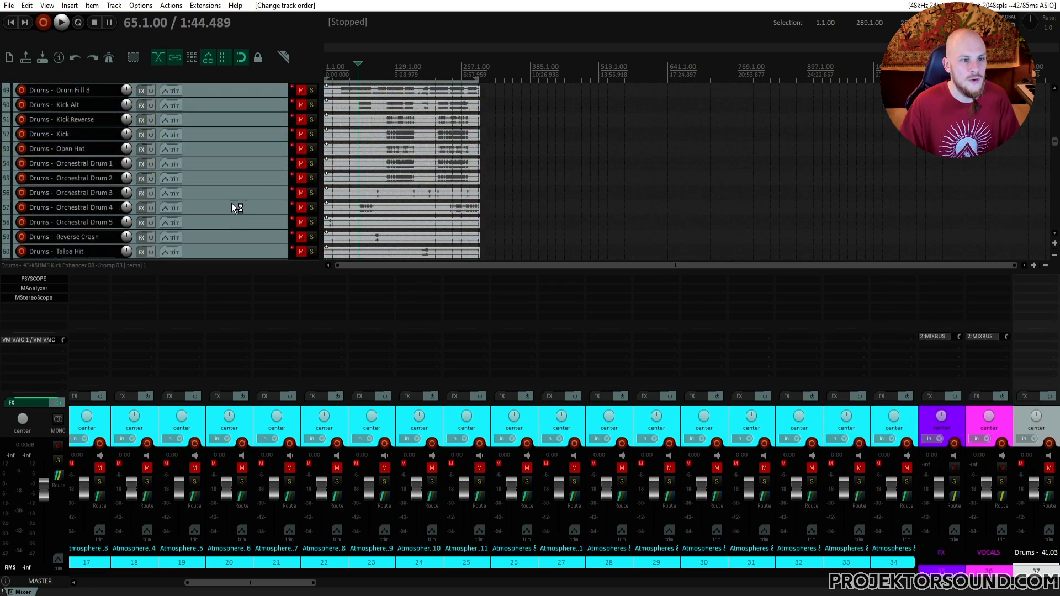
{"action": "scroll", "coordinate": [231, 203], "scroll_direction": "down", "scroll_amount": 1}
{"action": "left_click", "coordinate": [228, 166], "text": "shift"}
{"action": "scroll", "coordinate": [236, 190], "scroll_direction": "up", "scroll_amount": 5}
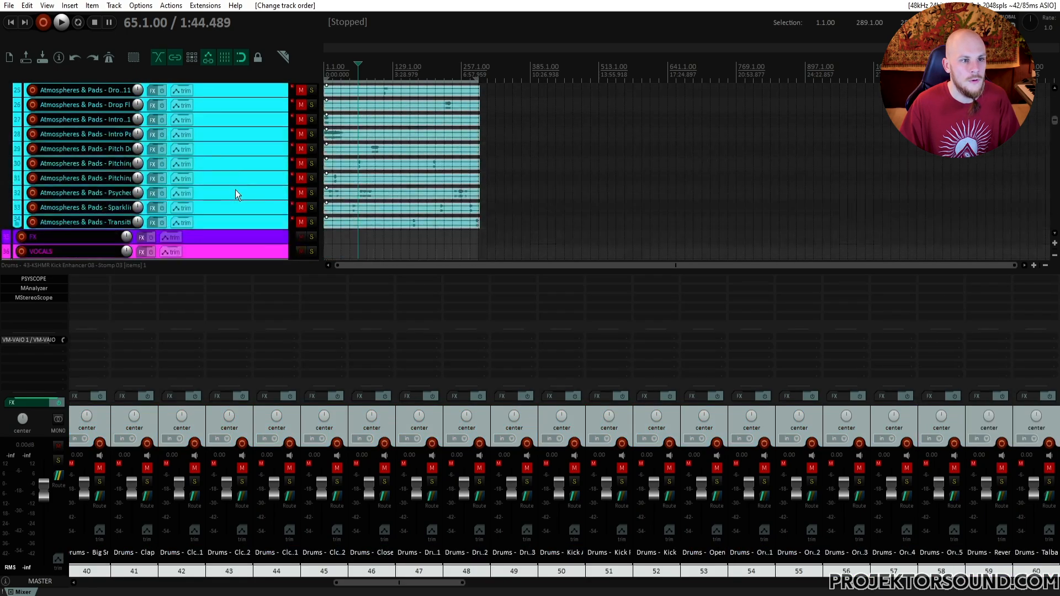
{"action": "scroll", "coordinate": [232, 187], "scroll_direction": "down", "scroll_amount": 1}
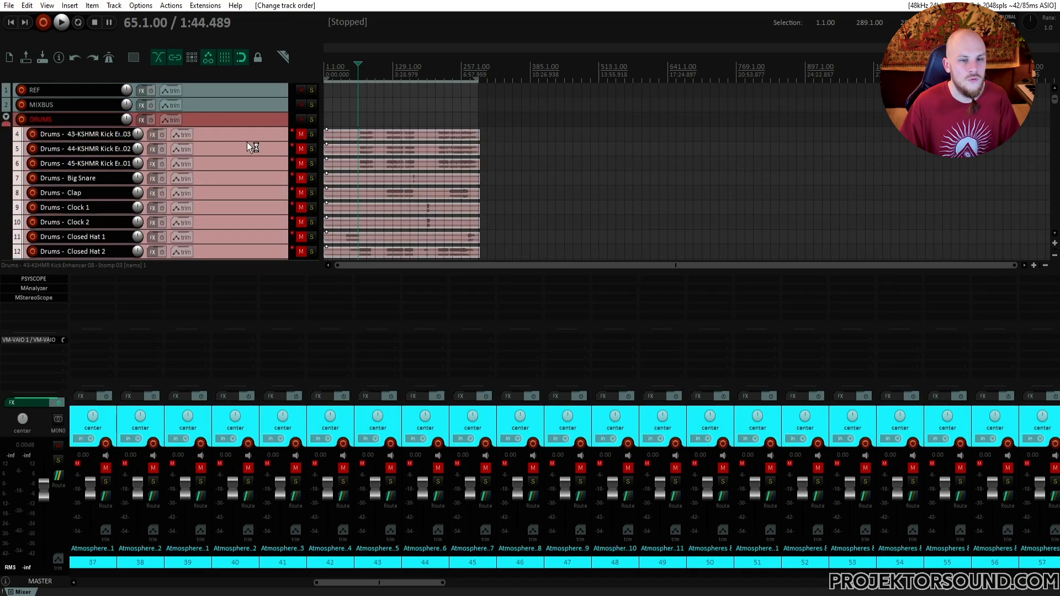
{"action": "scroll", "coordinate": [244, 137], "scroll_direction": "down", "scroll_amount": 4}
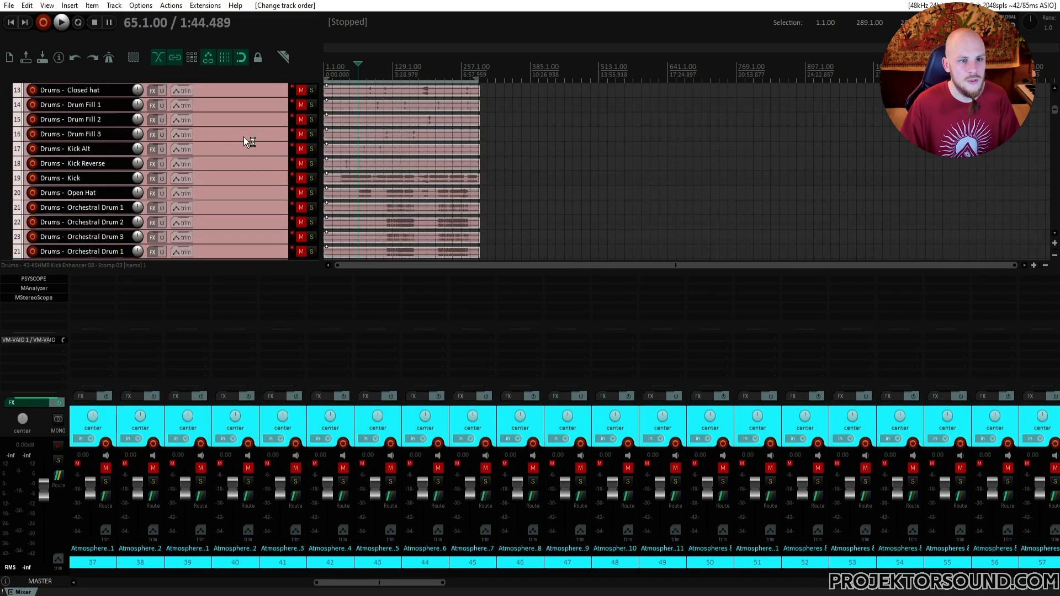
Move all the FX tracks, from Animal Call FX to Sine Pitch Riser, into the FX group.
{"action": "scroll", "coordinate": [243, 137], "scroll_direction": "down", "scroll_amount": 15}
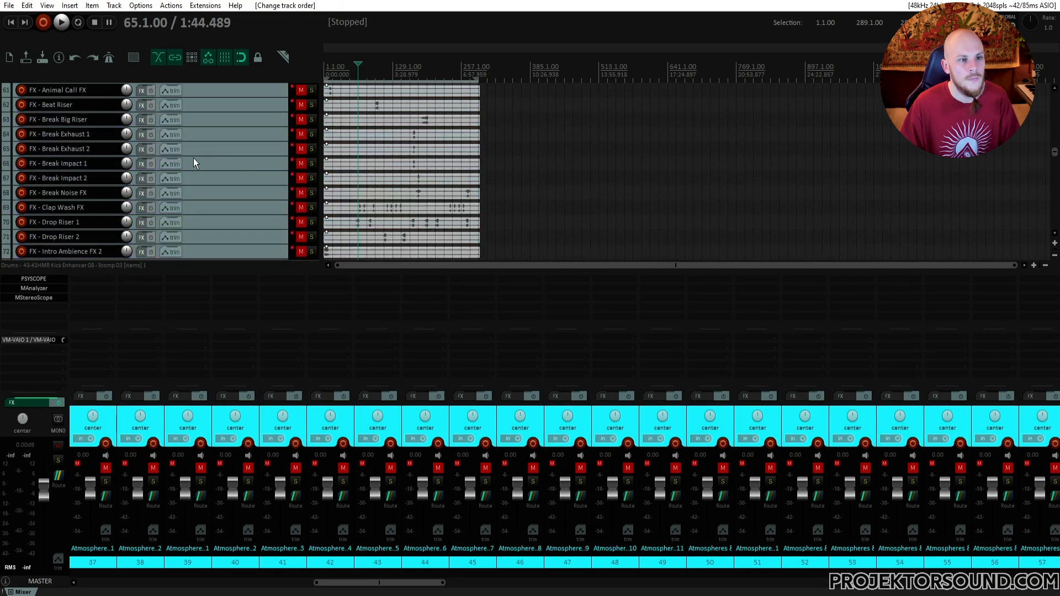
{"action": "scroll", "coordinate": [193, 163], "scroll_direction": "up", "scroll_amount": 3}
{"action": "scroll", "coordinate": [205, 182], "scroll_direction": "down", "scroll_amount": 1}
{"action": "left_click", "coordinate": [205, 182]}
{"action": "scroll", "coordinate": [220, 193], "scroll_direction": "down", "scroll_amount": 5}
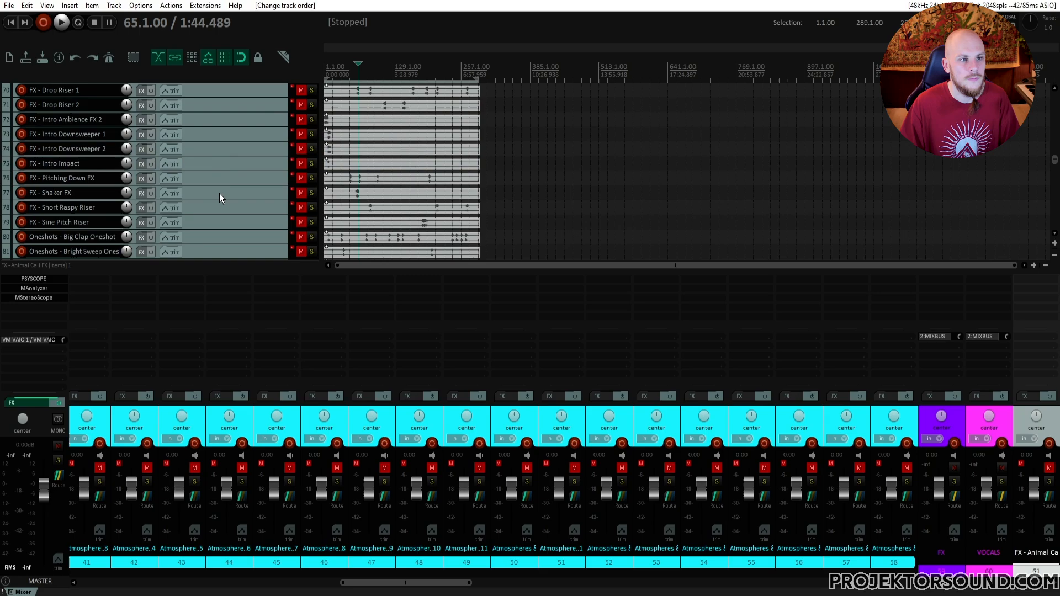
{"action": "scroll", "coordinate": [208, 222], "scroll_direction": "up", "scroll_amount": 5}
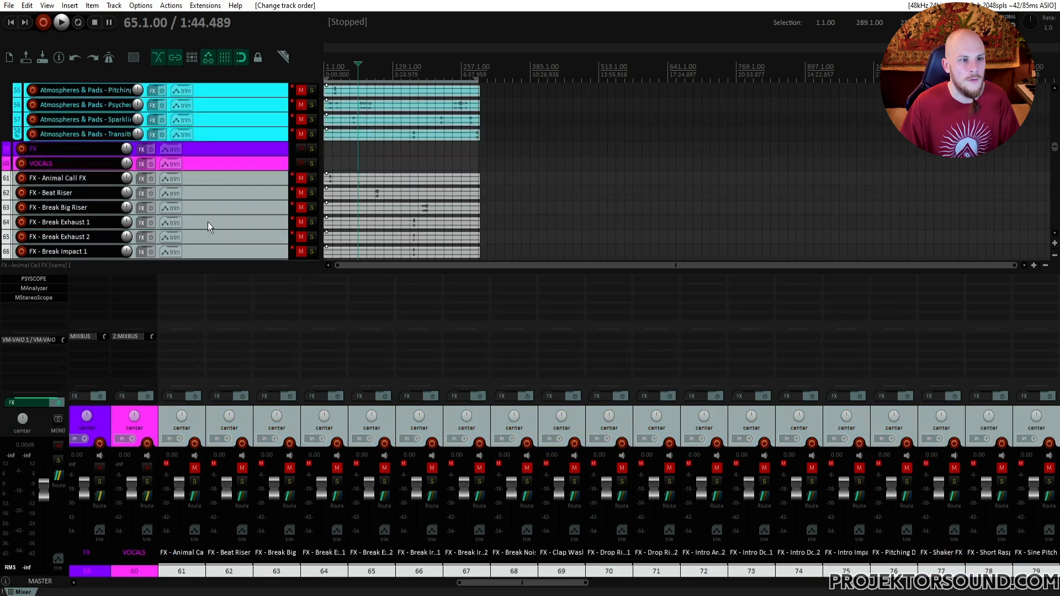
{"action": "left_click_drag", "start_coordinate": [208, 223], "coordinate": [216, 148]}
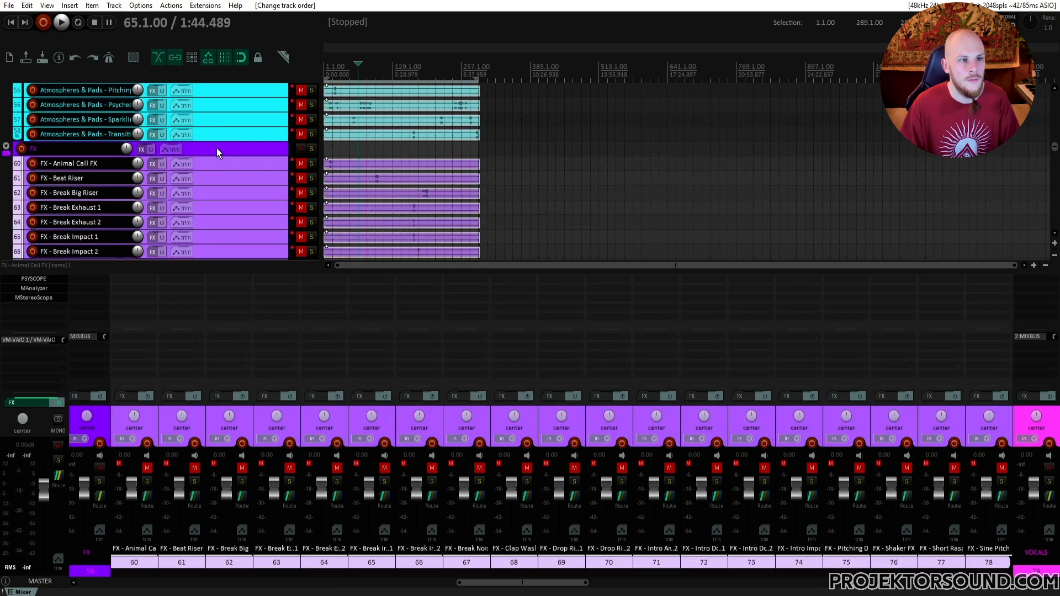
Move all the Oneshots tracks, from Big Clap Oneshot to Wobbly High Pitch, into the ONE-SHOTS group.
{"action": "scroll", "coordinate": [217, 149], "scroll_direction": "down", "scroll_amount": 7}
{"action": "left_click", "coordinate": [209, 148]}
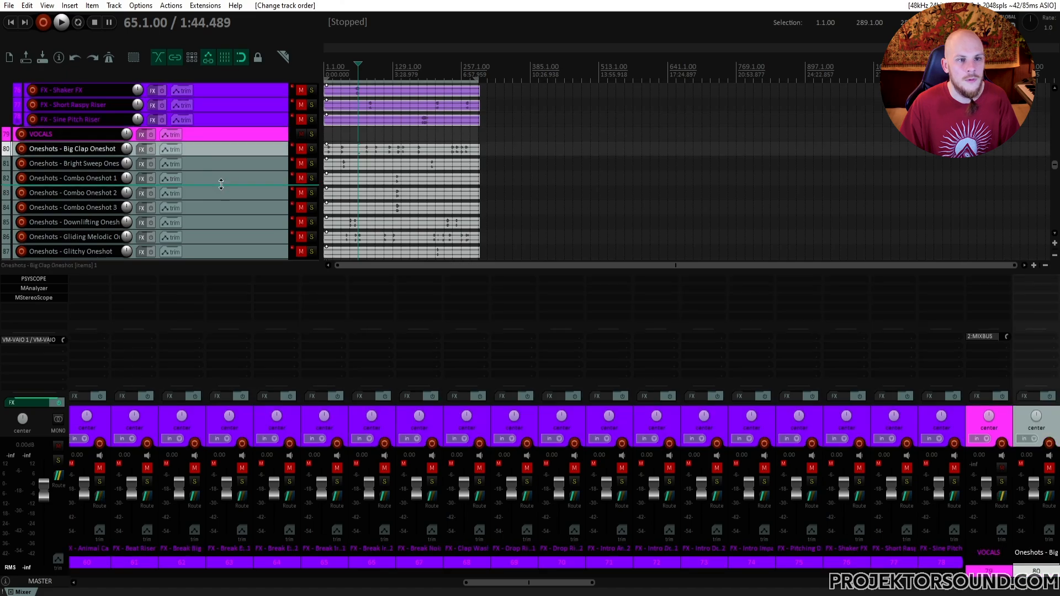
{"action": "scroll", "coordinate": [221, 184], "scroll_direction": "down", "scroll_amount": 8}
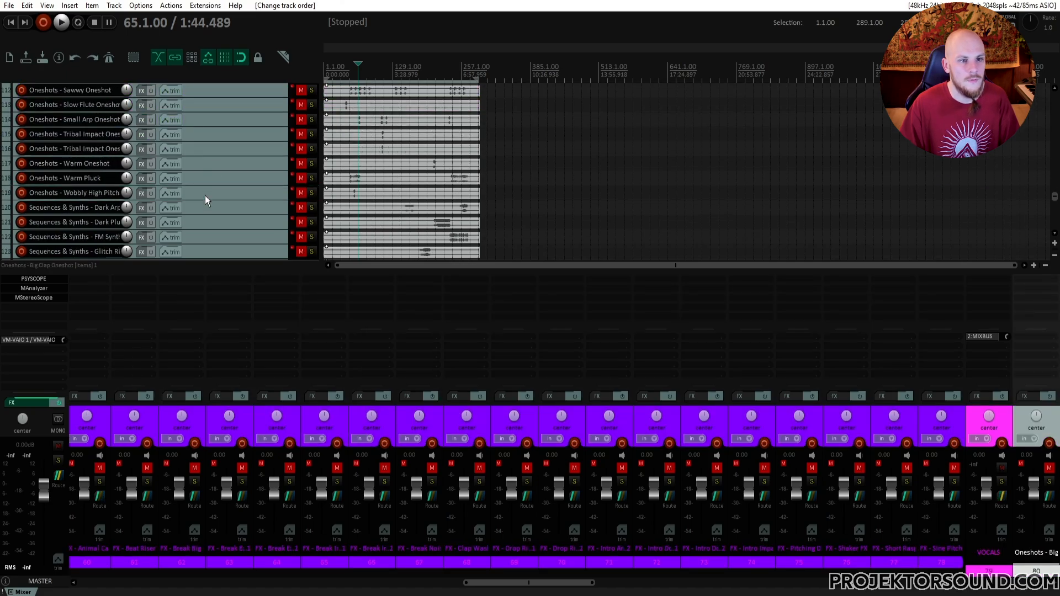
{"action": "scroll", "coordinate": [204, 195], "scroll_direction": "up", "scroll_amount": 10}
{"action": "scroll", "coordinate": [207, 195], "scroll_direction": "up", "scroll_amount": 4}
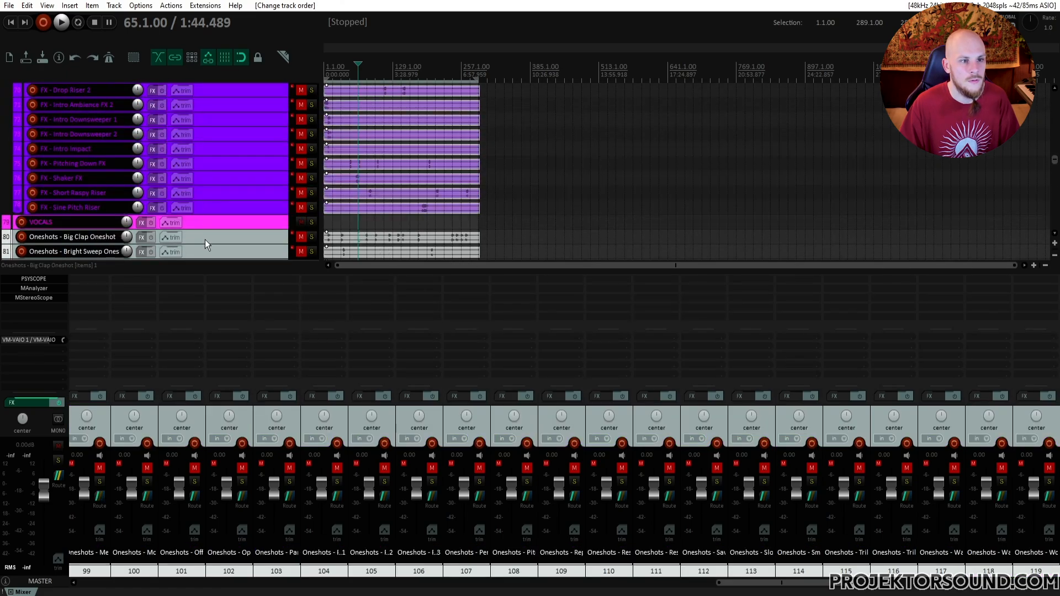
{"action": "left_click_drag", "start_coordinate": [204, 240], "coordinate": [215, 188]}
Move all the Sequences & Synths tracks, from Dark Arp to Wooden, into the SEQUENCES group.
{"action": "scroll", "coordinate": [214, 189], "scroll_direction": "down", "scroll_amount": 20}
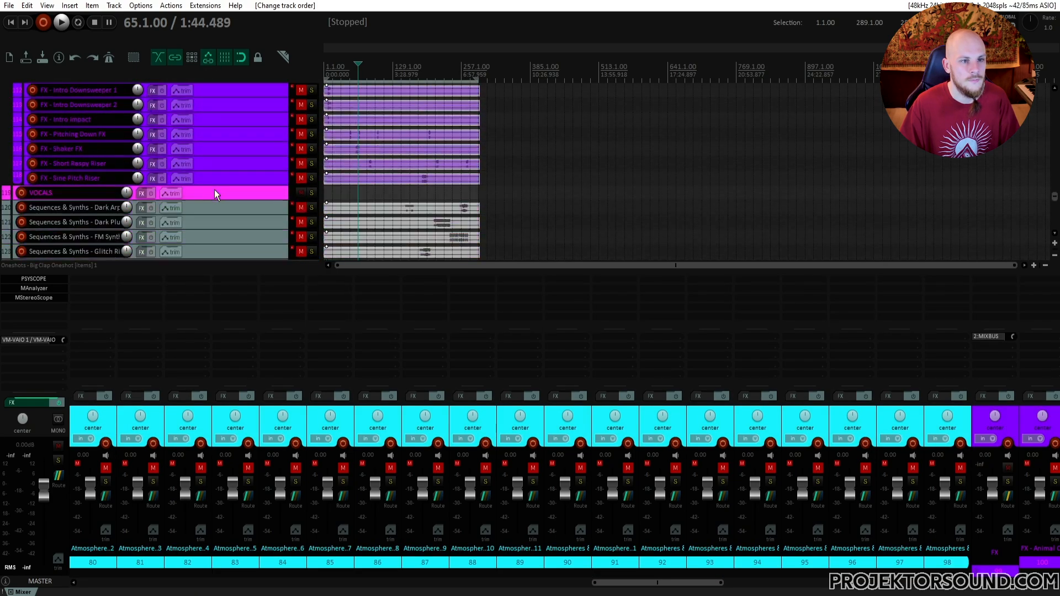
{"action": "left_click", "coordinate": [209, 208]}
{"action": "scroll", "coordinate": [210, 207], "scroll_direction": "down", "scroll_amount": 6}
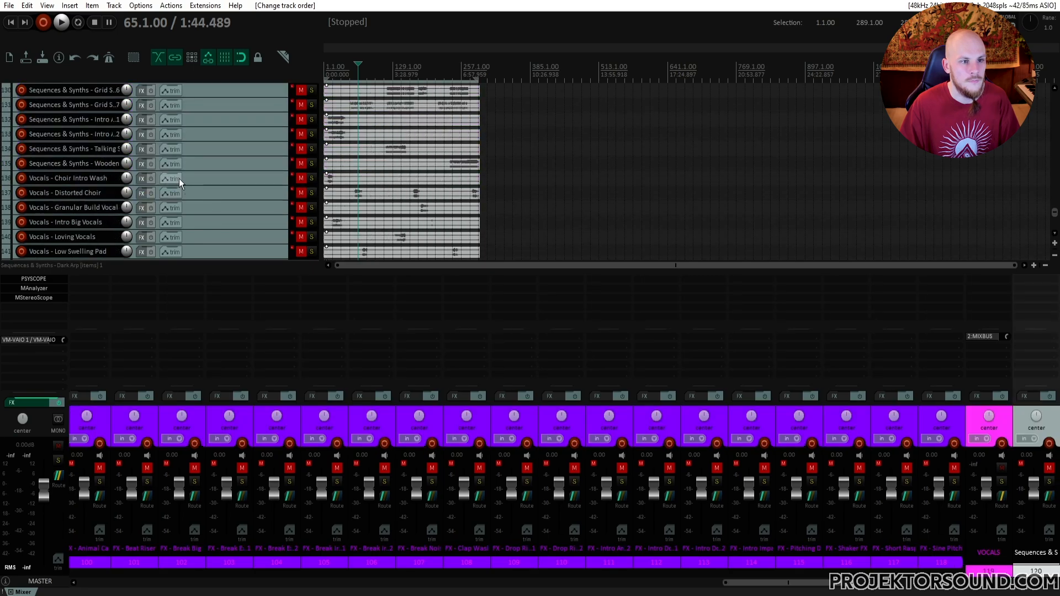
{"action": "left_click", "coordinate": [204, 165], "text": "shift"}
{"action": "scroll", "coordinate": [211, 188], "scroll_direction": "up", "scroll_amount": 6}
{"action": "scroll", "coordinate": [209, 188], "scroll_direction": "down", "scroll_amount": 1}
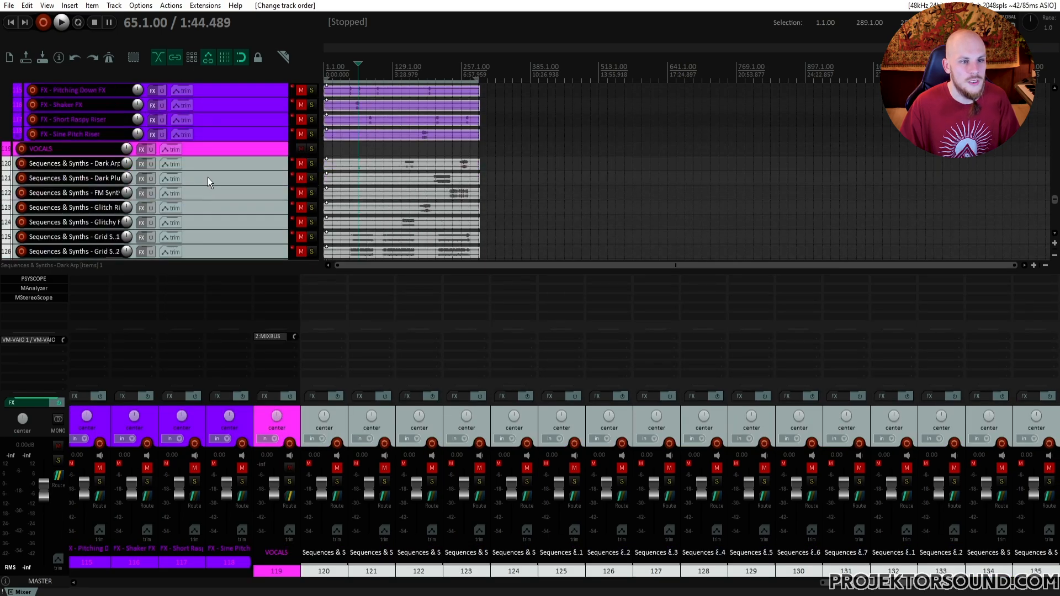
{"action": "left_click_drag", "start_coordinate": [209, 181], "coordinate": [216, 214]}
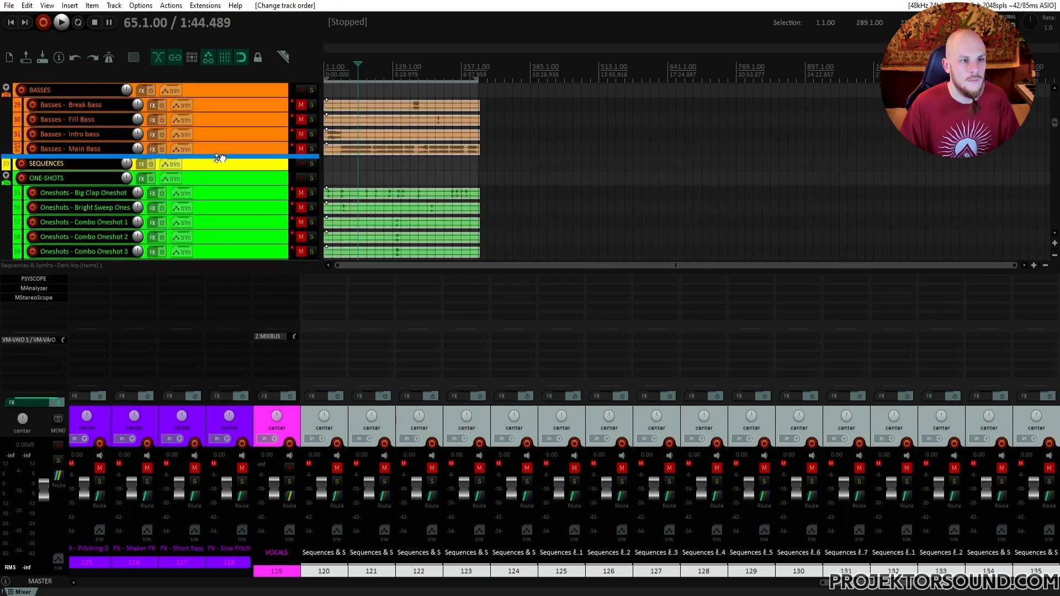
{"action": "left_click_drag", "start_coordinate": [223, 170], "coordinate": [224, 172]}
Move all the Vocals tracks, from Choir Intro Wash to Wispering Vocals, into the VOCALS group.
{"action": "scroll", "coordinate": [236, 183], "scroll_direction": "down", "scroll_amount": 20}
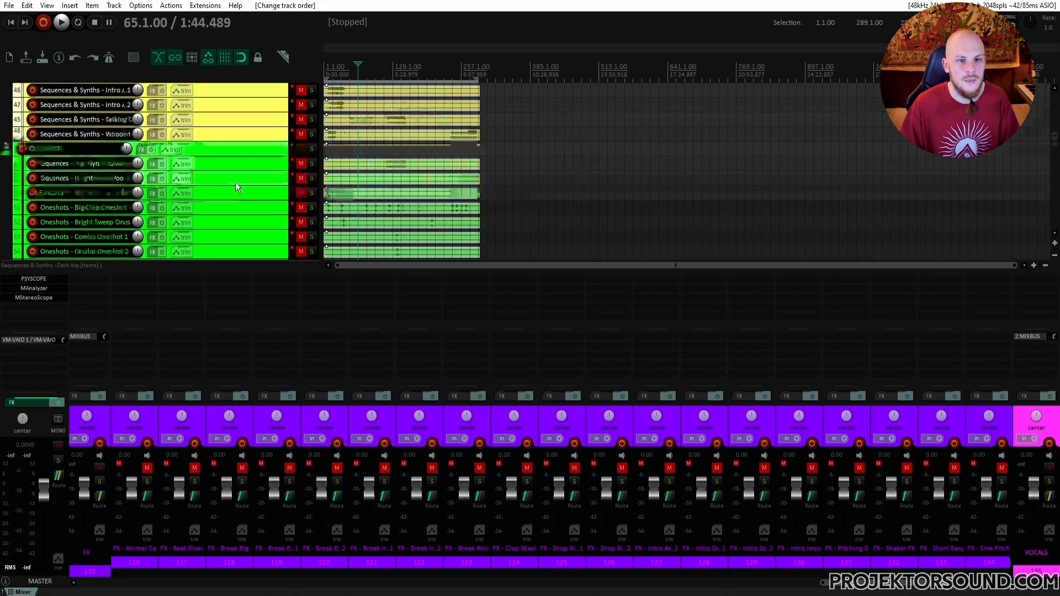
{"action": "scroll", "coordinate": [234, 183], "scroll_direction": "down", "scroll_amount": 10}
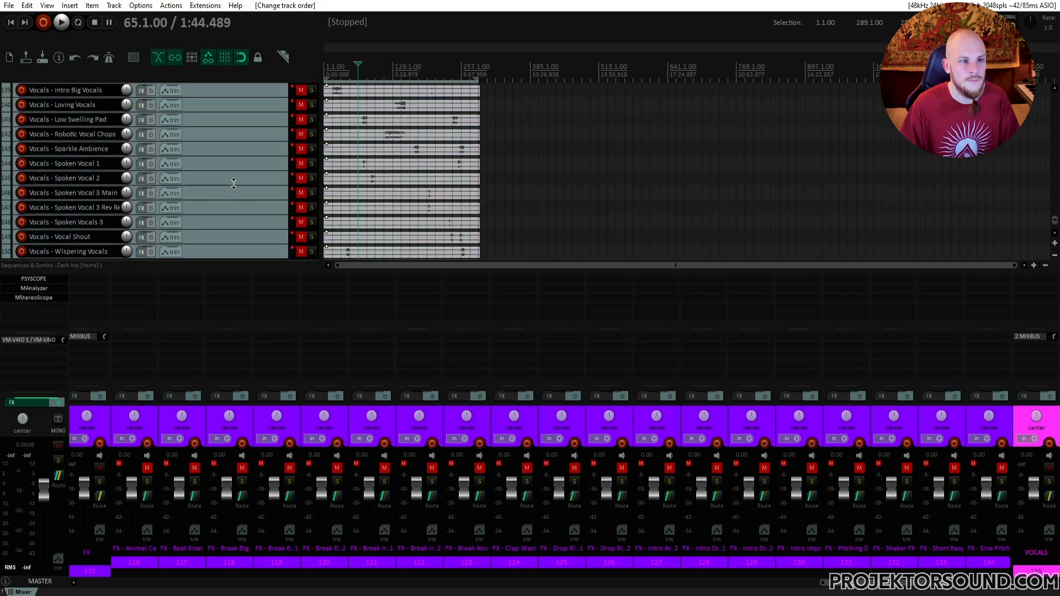
{"action": "scroll", "coordinate": [229, 149], "scroll_direction": "up", "scroll_amount": 3}
{"action": "scroll", "coordinate": [221, 188], "scroll_direction": "down", "scroll_amount": 4}
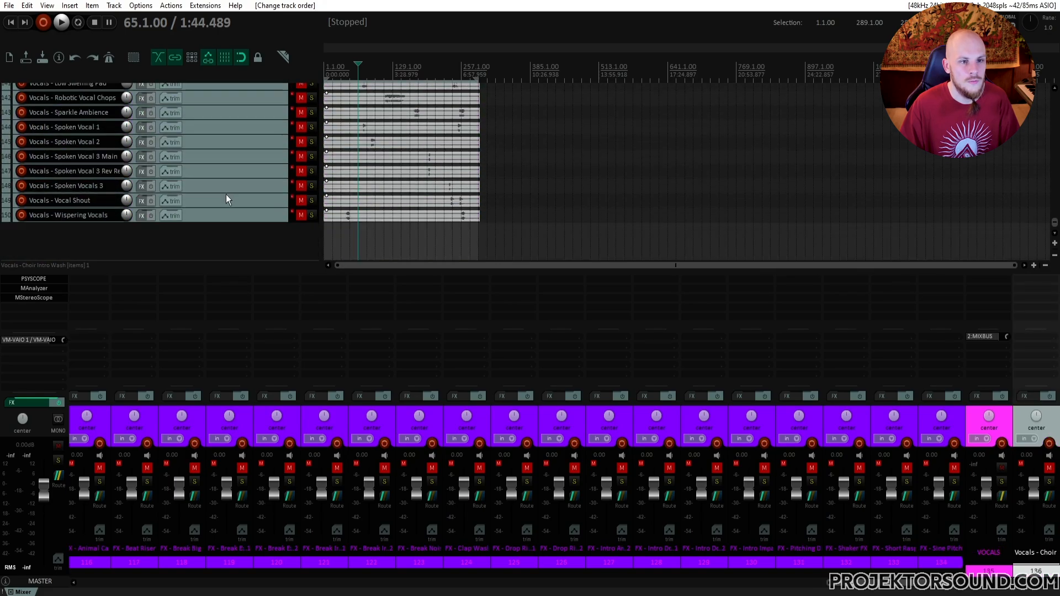
{"action": "left_click", "coordinate": [216, 214], "text": "shift"}
{"action": "scroll", "coordinate": [219, 212], "scroll_direction": "up", "scroll_amount": 4}
{"action": "left_click_drag", "start_coordinate": [219, 185], "coordinate": [224, 170]}
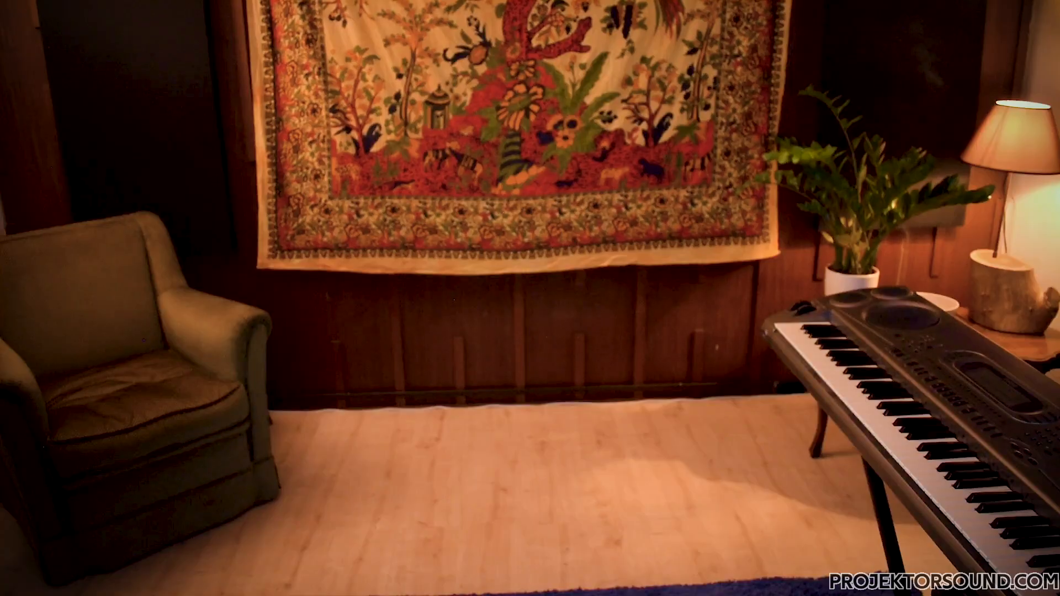